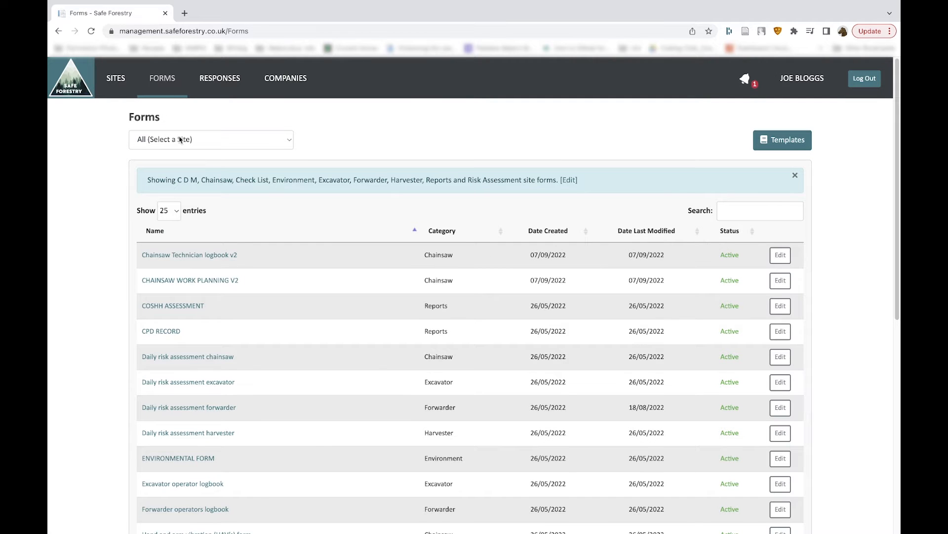
- Filter the site forms list to the Cademuir Plantation site
{"action": "left_click", "coordinate": [213, 141]}
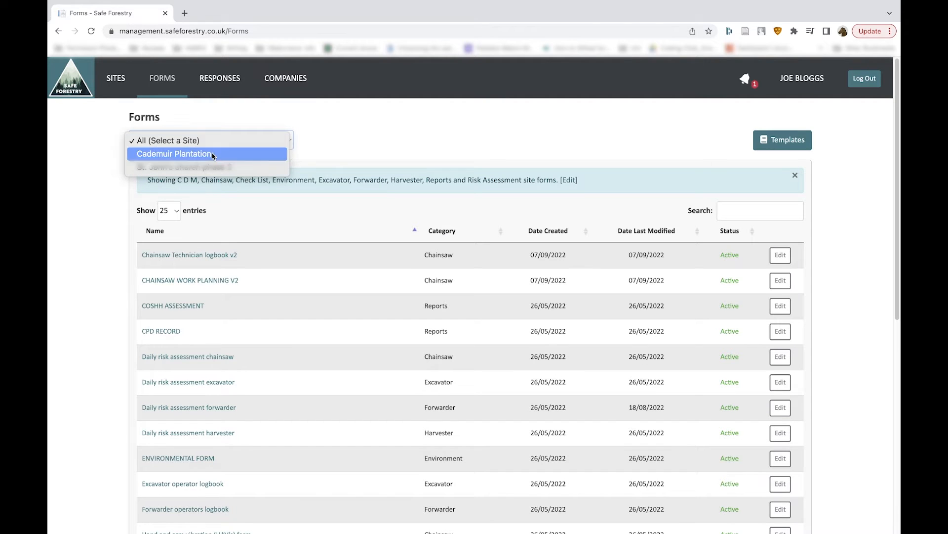
{"action": "left_click", "coordinate": [214, 156]}
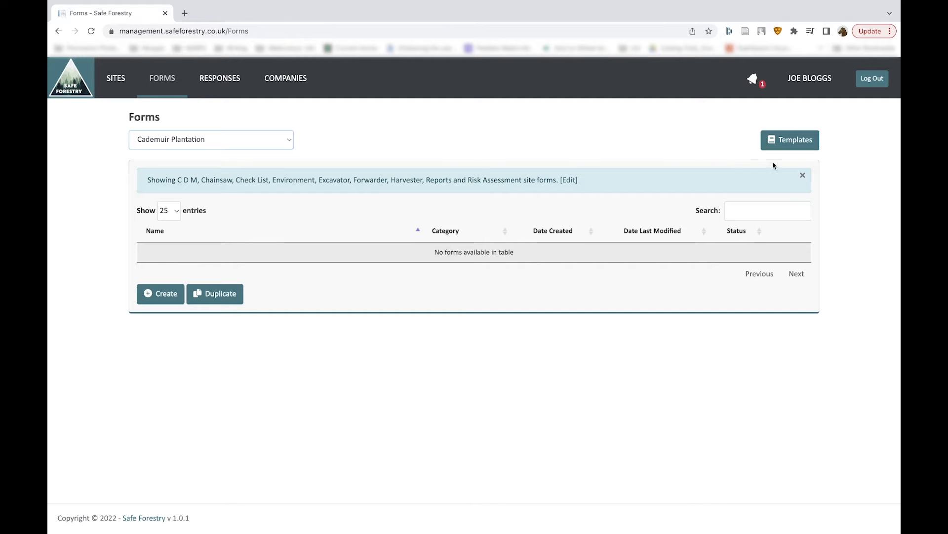
- Open the template forms, filter them to the Global Template Library company, and browse the template list
{"action": "left_click", "coordinate": [796, 142]}
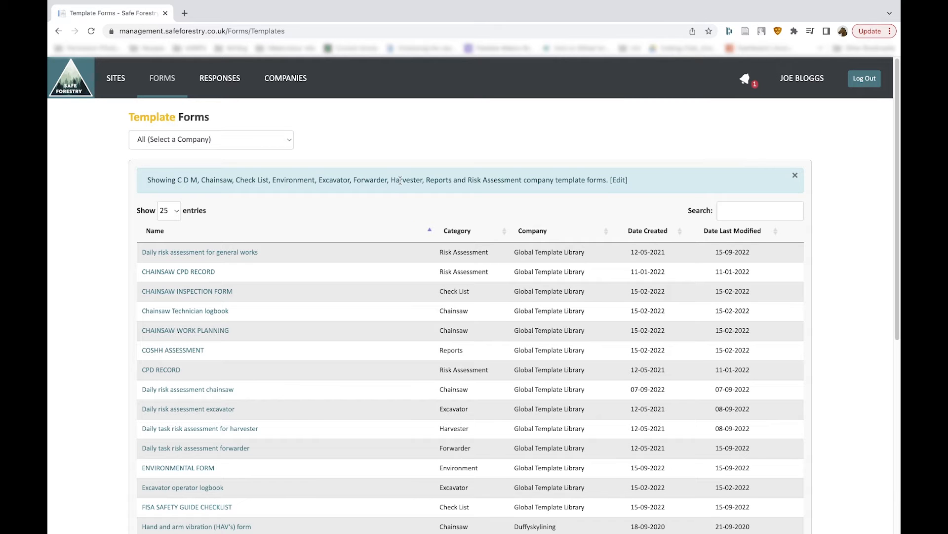
{"action": "left_click", "coordinate": [278, 139]}
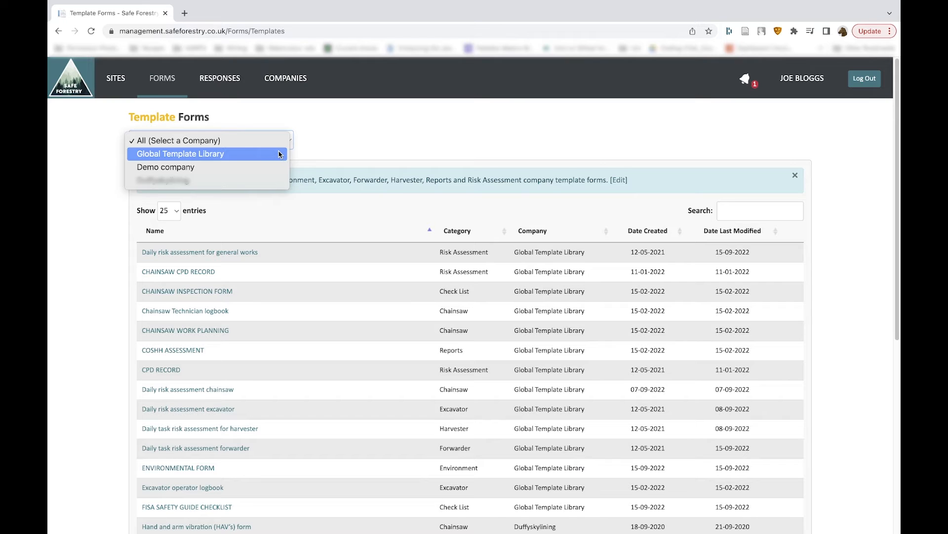
{"action": "left_click", "coordinate": [280, 153]}
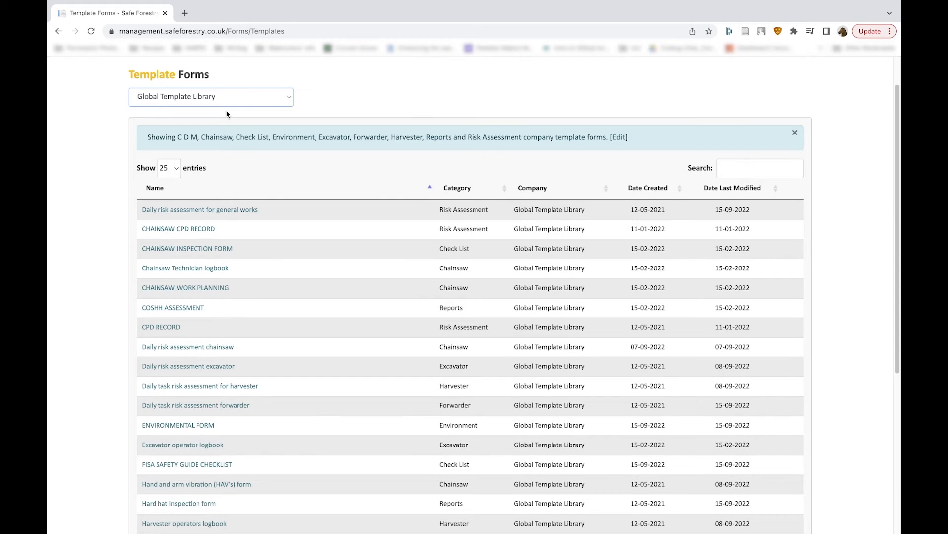
{"action": "scroll", "coordinate": [274, 270], "scroll_direction": "down", "scroll_amount": 5}
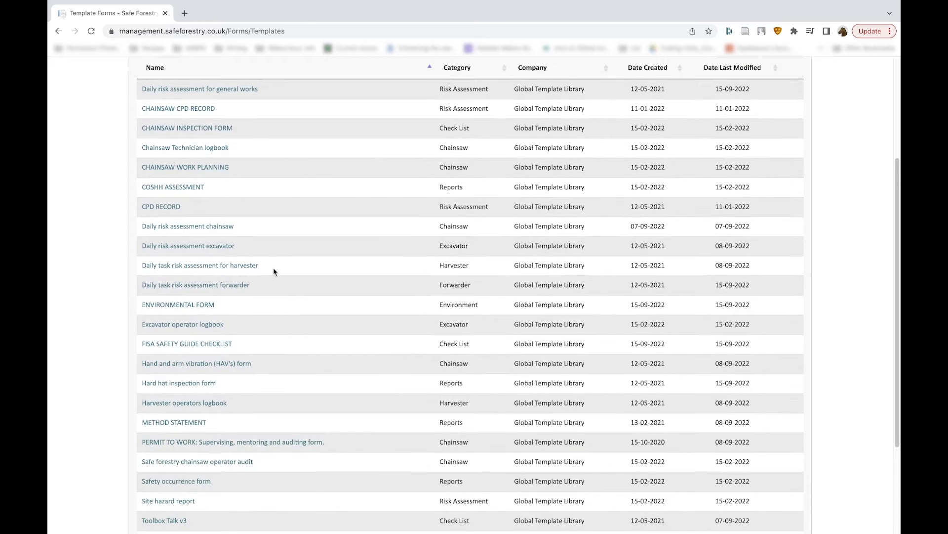
{"action": "scroll", "coordinate": [208, 494], "scroll_direction": "down", "scroll_amount": 2}
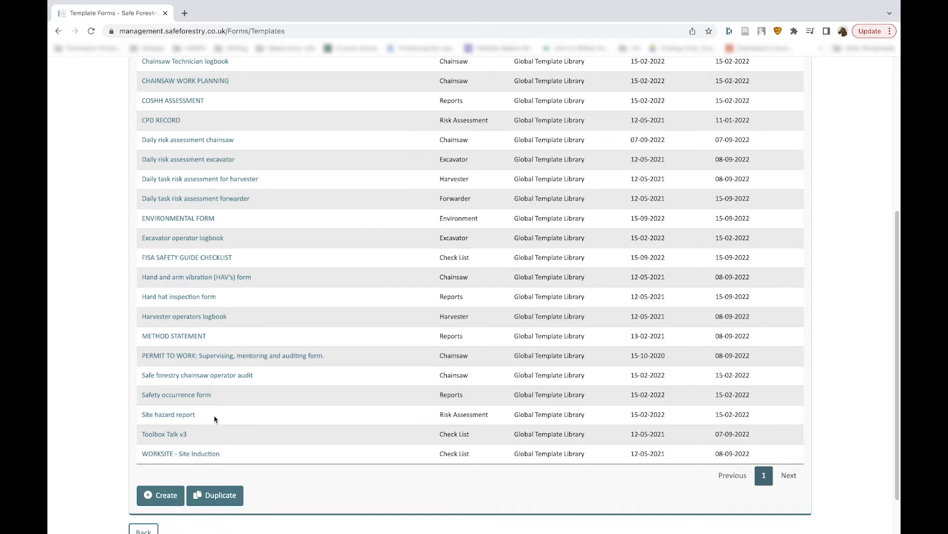
{"action": "scroll", "coordinate": [214, 419], "scroll_direction": "up", "scroll_amount": 2}
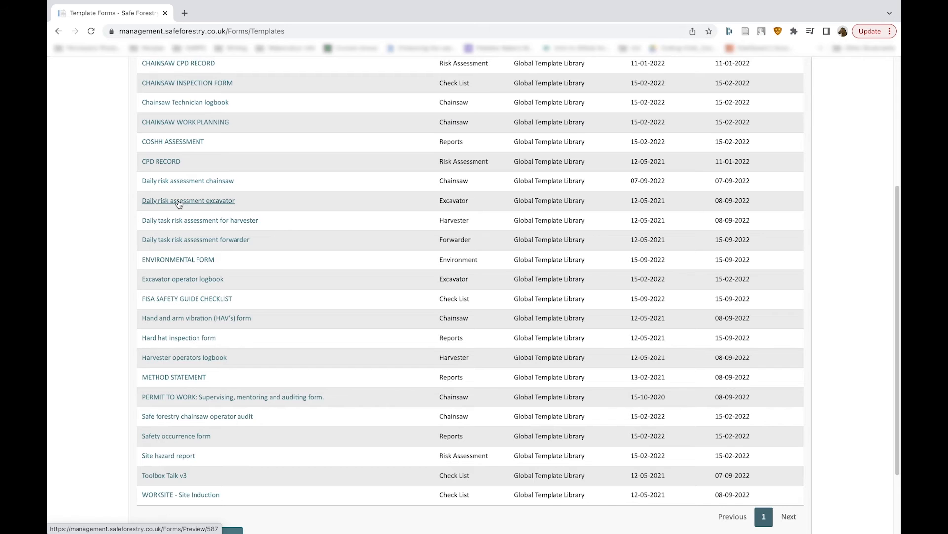
{"action": "scroll", "coordinate": [179, 204], "scroll_direction": "up", "scroll_amount": 3}
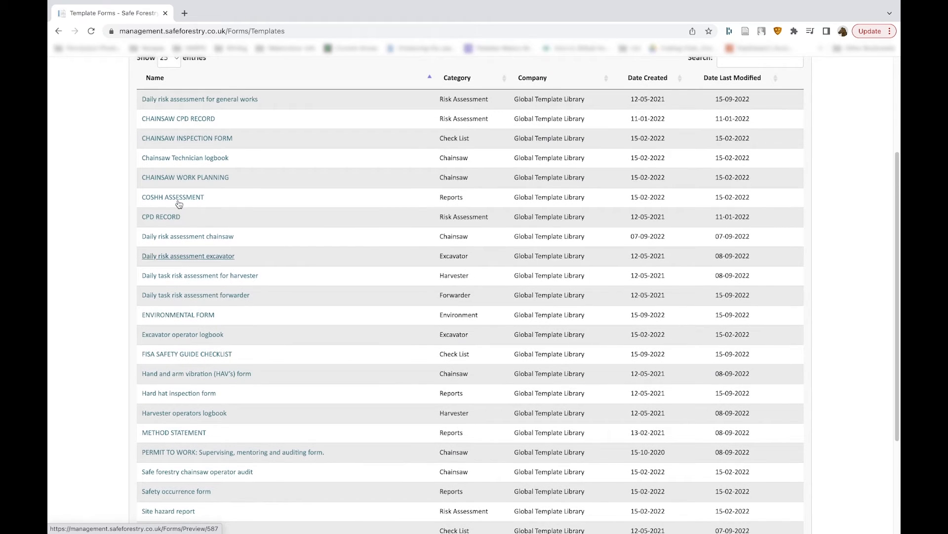
{"action": "scroll", "coordinate": [178, 204], "scroll_direction": "down", "scroll_amount": 5}
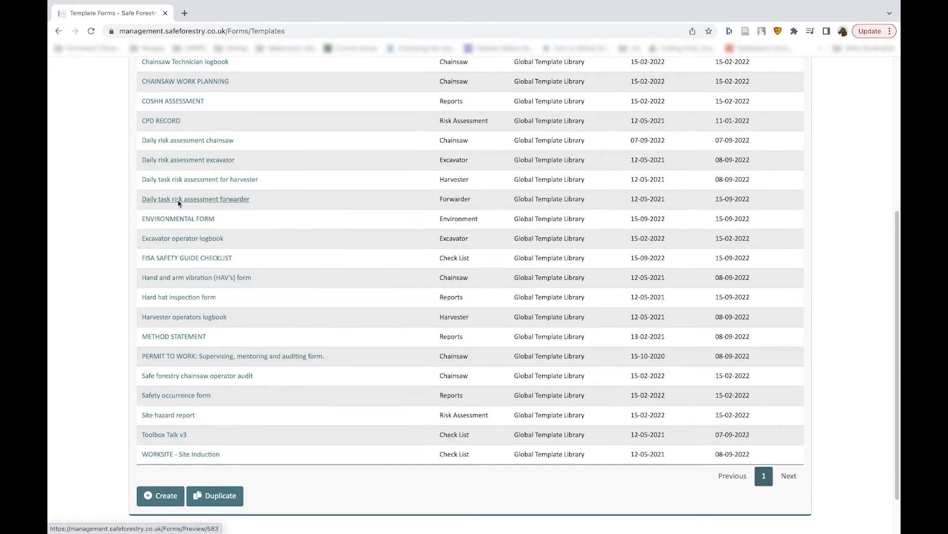
- Preview the Toolbox Talk v3 template form, look through its sections, and close the preview
{"action": "left_click", "coordinate": [164, 435]}
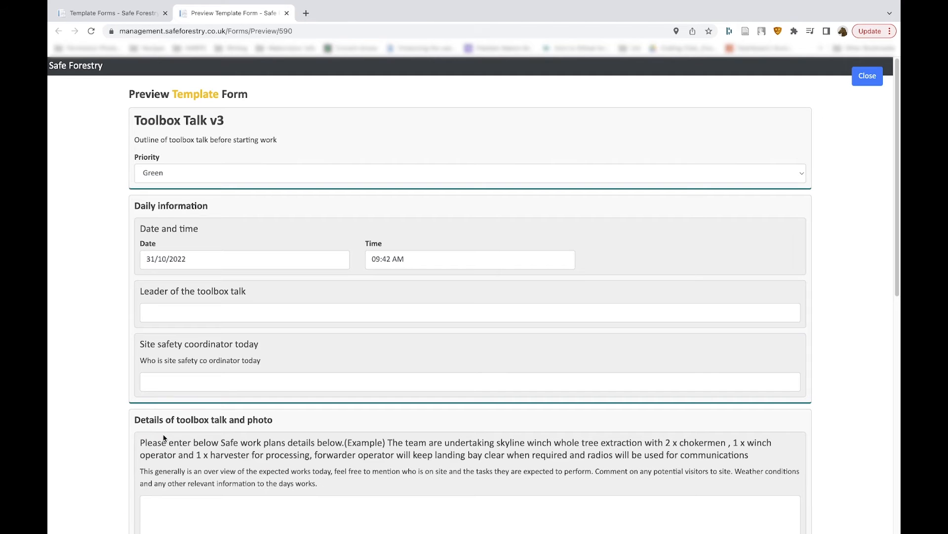
{"action": "scroll", "coordinate": [163, 437], "scroll_direction": "down", "scroll_amount": 6}
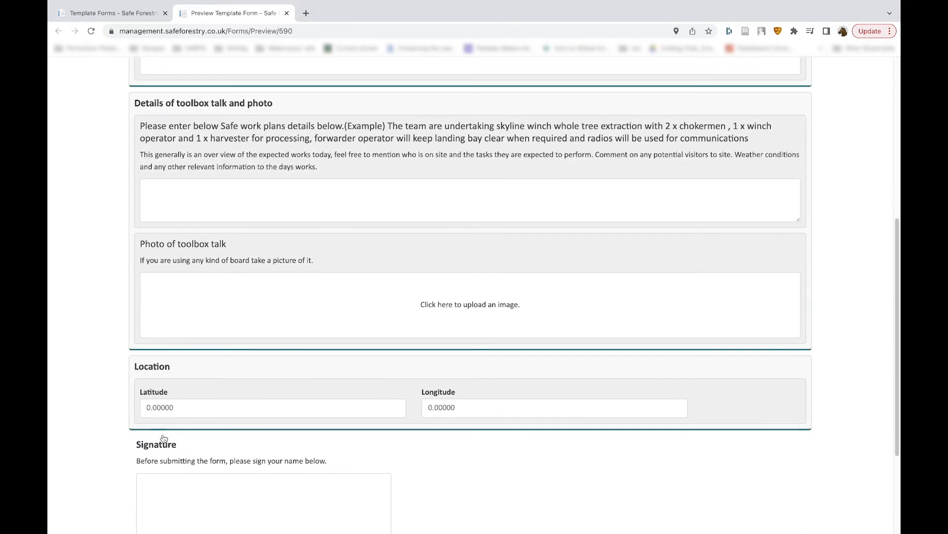
{"action": "scroll", "coordinate": [164, 437], "scroll_direction": "up", "scroll_amount": 7}
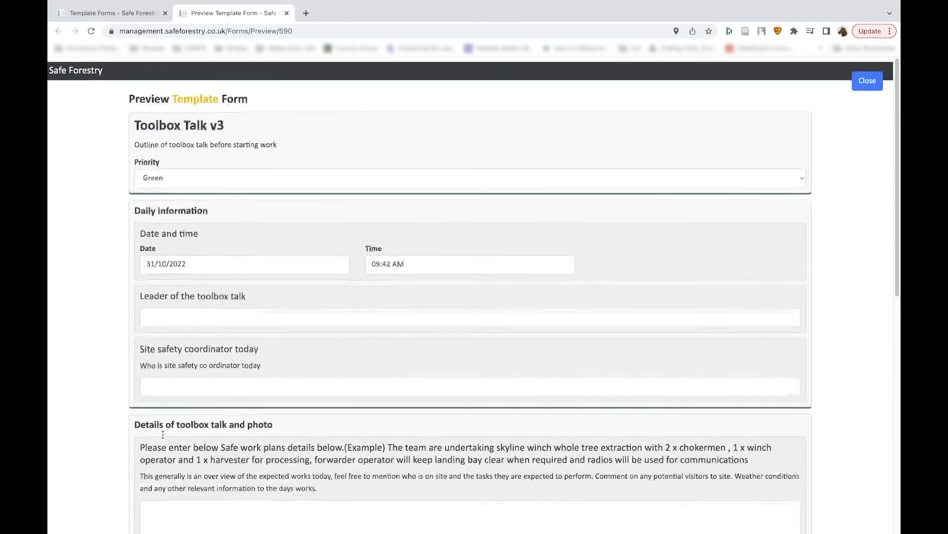
{"action": "scroll", "coordinate": [242, 199], "scroll_direction": "down", "scroll_amount": 2}
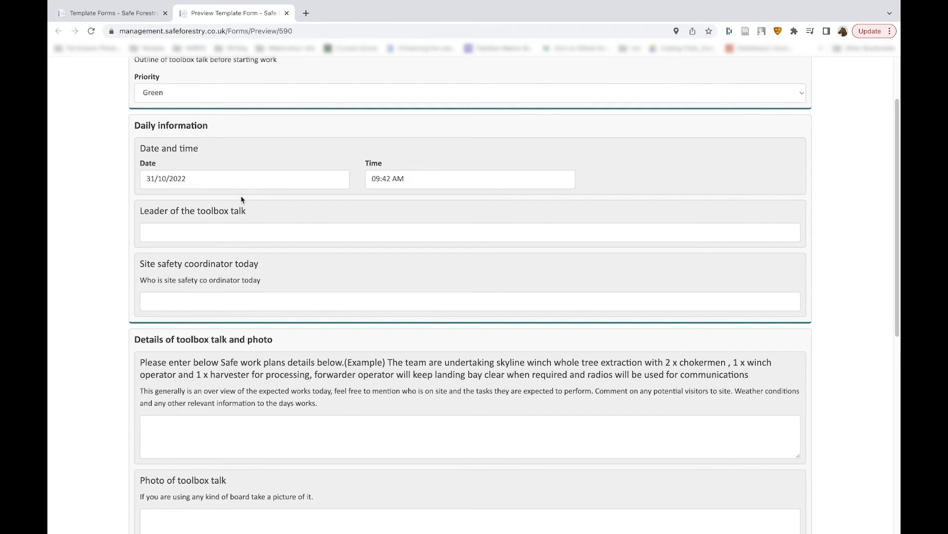
{"action": "scroll", "coordinate": [242, 199], "scroll_direction": "up", "scroll_amount": 2}
{"action": "left_click", "coordinate": [869, 77]}
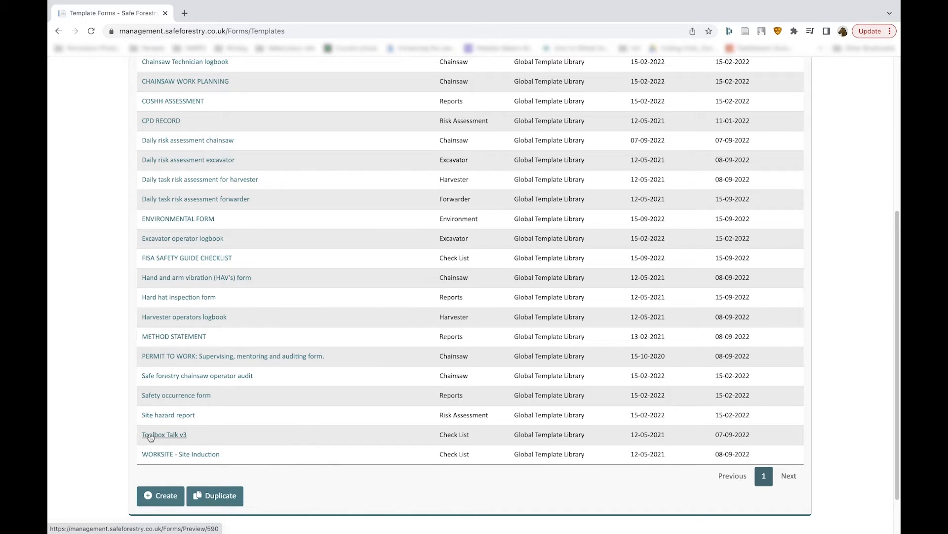
- Start duplicating forms and add Daily task risk assessment forwarder (Gloabl Template Library) by searching for daily
{"action": "left_click", "coordinate": [213, 495]}
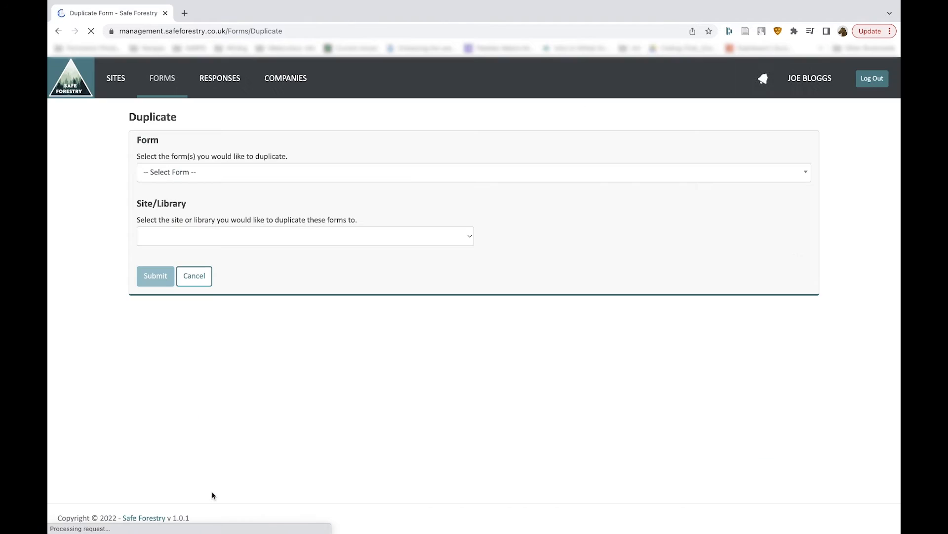
{"action": "left_click", "coordinate": [271, 172]}
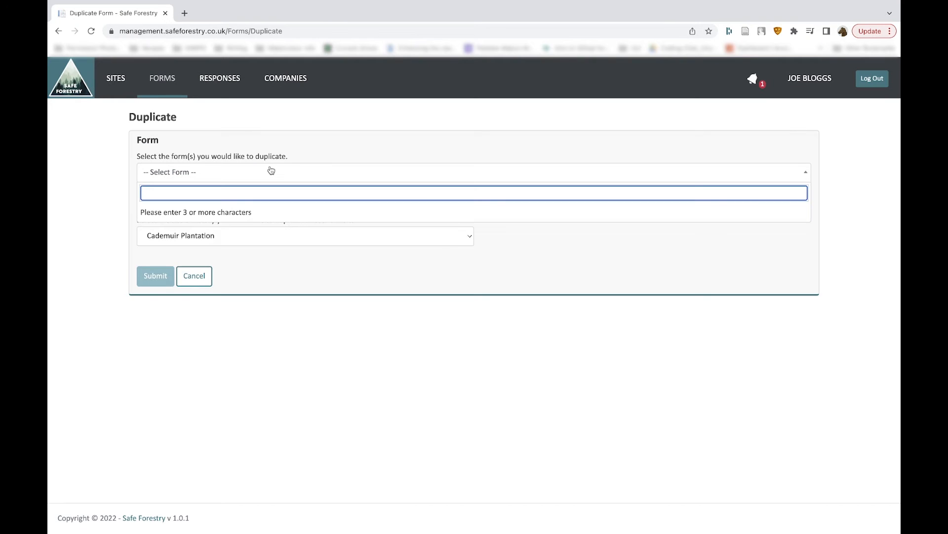
{"action": "type", "text": "daily"}
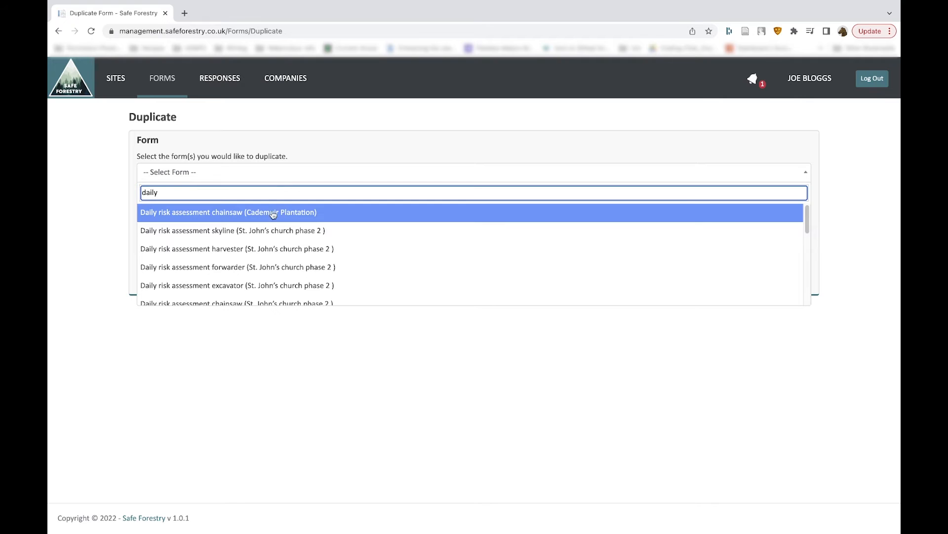
{"action": "scroll", "coordinate": [231, 281], "scroll_direction": "down", "scroll_amount": 2}
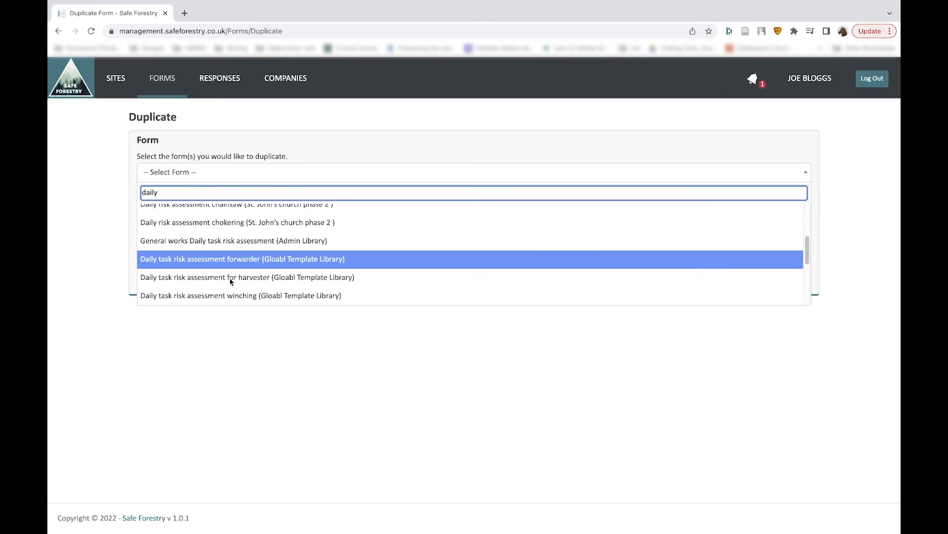
{"action": "scroll", "coordinate": [231, 282], "scroll_direction": "down", "scroll_amount": 1}
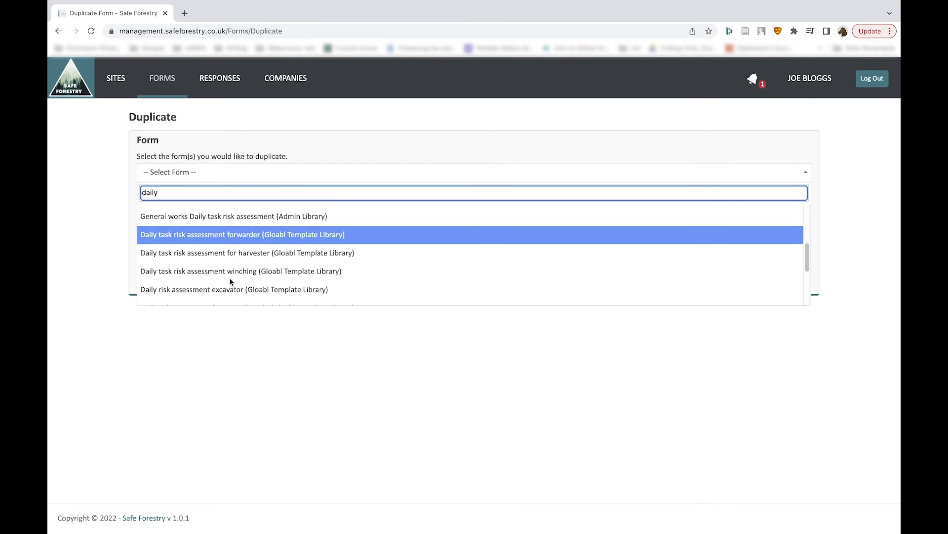
{"action": "left_click", "coordinate": [231, 236]}
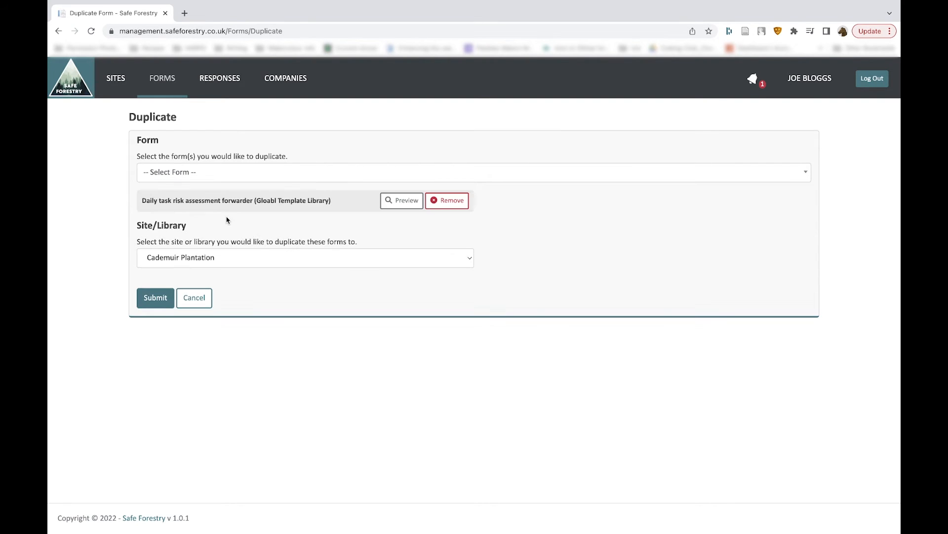
- Add Daily risk assessment skyline (Gloabl Template Library) as well and submit the duplication to Cademuir Plantation
{"action": "left_click", "coordinate": [241, 177]}
{"action": "type", "text": "daily"}
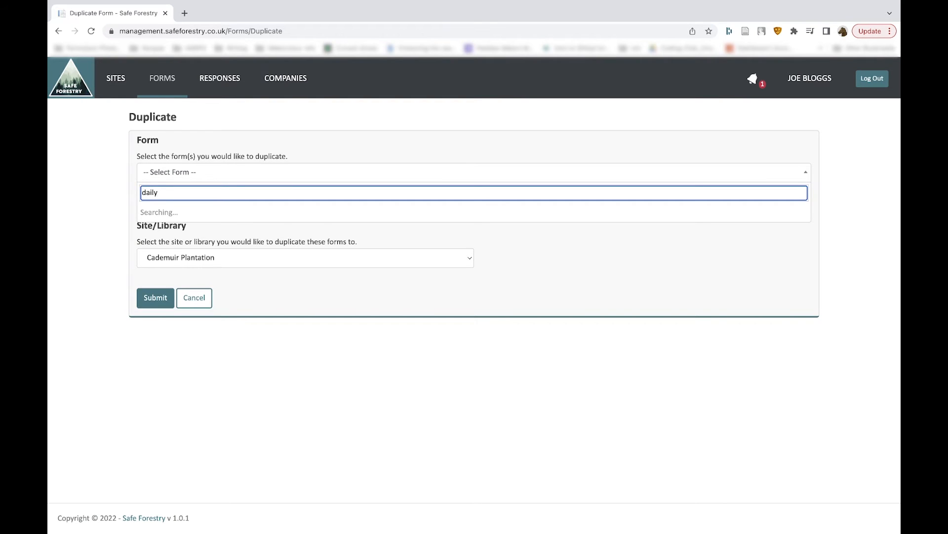
{"action": "scroll", "coordinate": [286, 296], "scroll_direction": "down", "scroll_amount": 5}
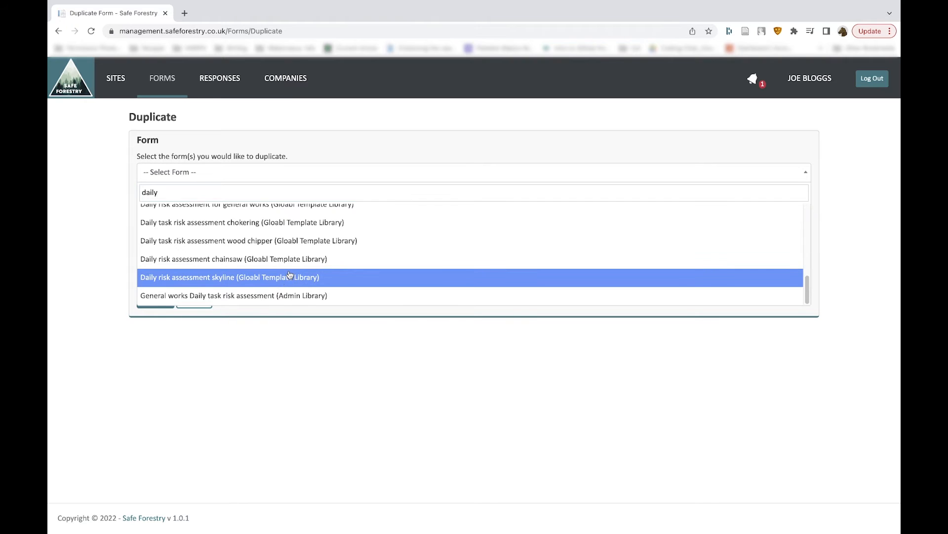
{"action": "left_click", "coordinate": [289, 277]}
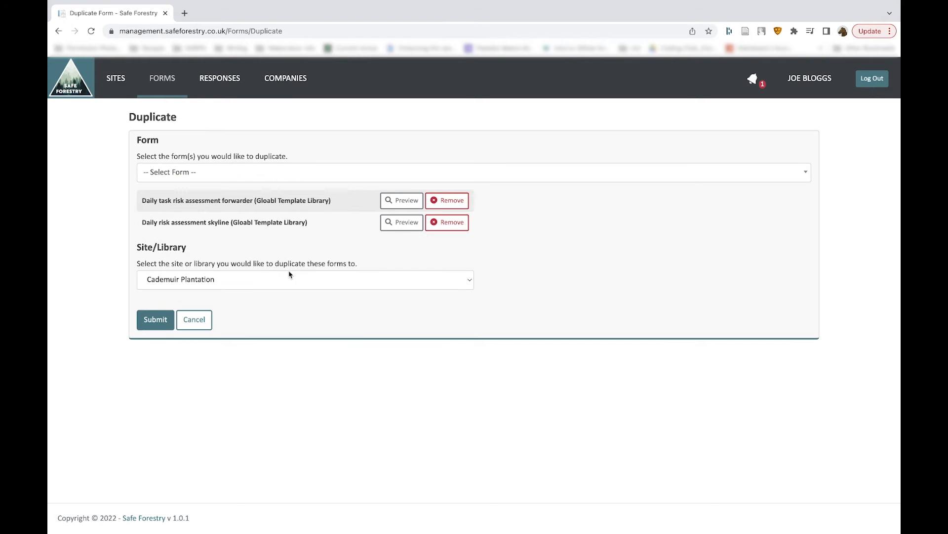
{"action": "left_click", "coordinate": [155, 319]}
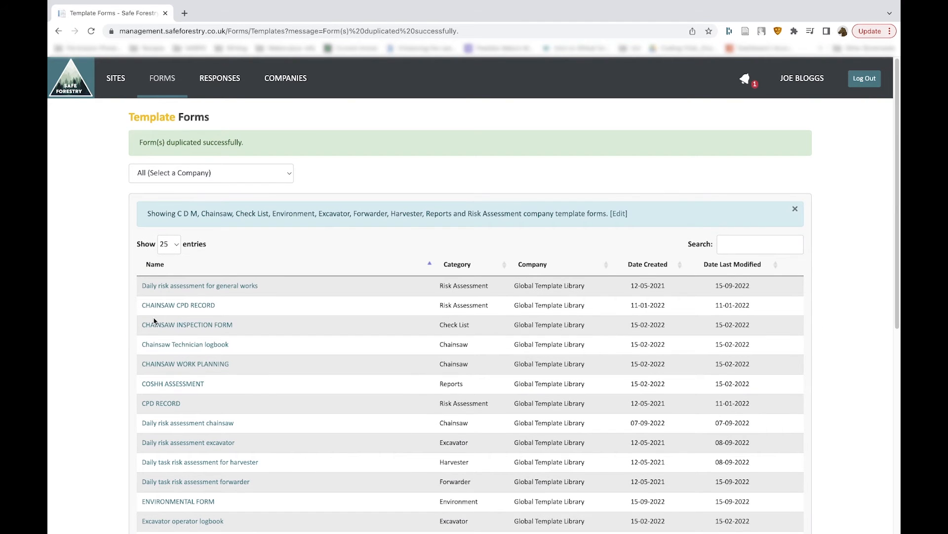
- Return to the site forms, choose the Cademuir Plantation site, and start creating a new form
{"action": "left_click", "coordinate": [170, 75]}
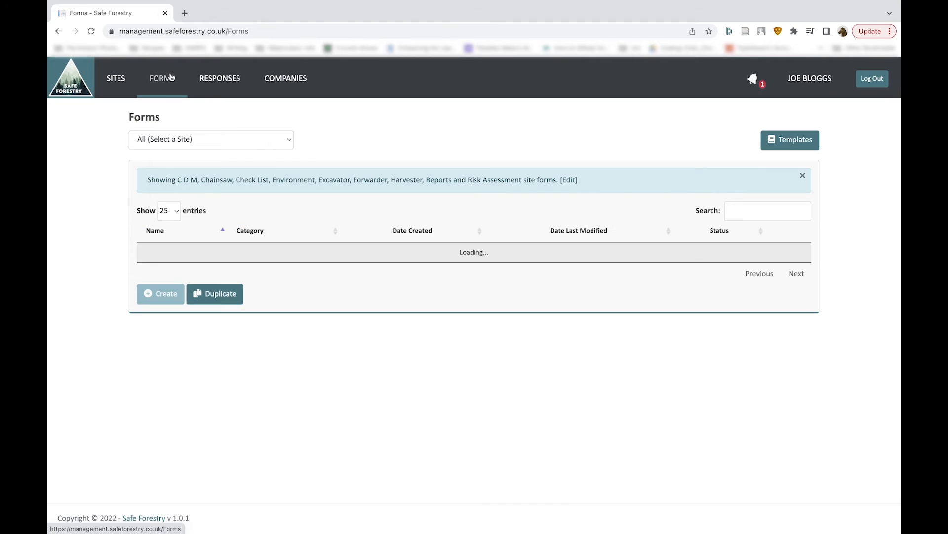
{"action": "scroll", "coordinate": [204, 211], "scroll_direction": "down", "scroll_amount": 1}
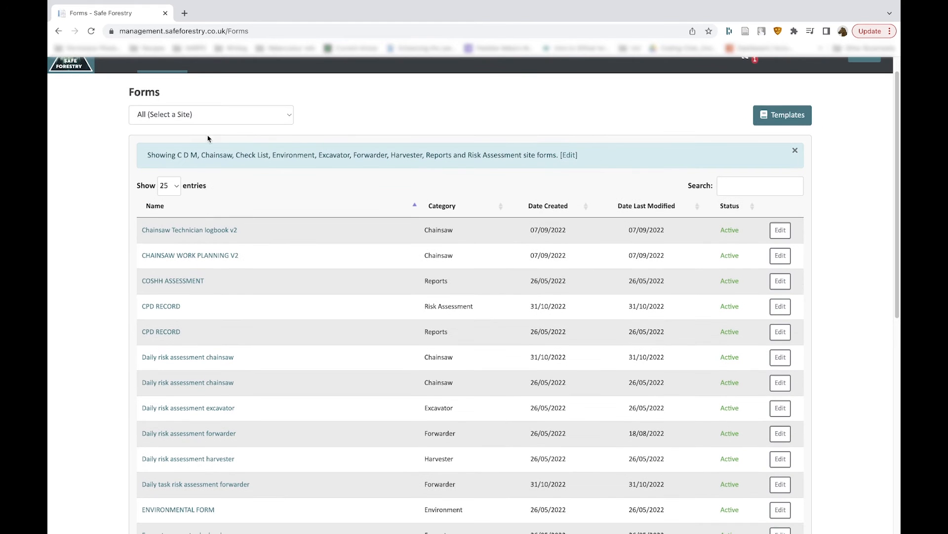
{"action": "left_click", "coordinate": [214, 113]}
{"action": "left_click", "coordinate": [209, 130]}
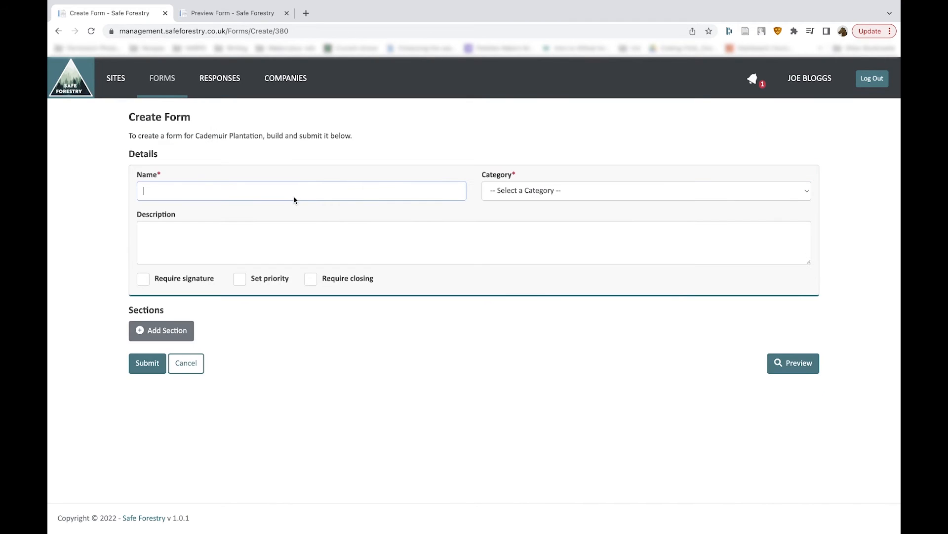
- Name the form Site induction and describe it as Operator site induction to be completed before commencing any works on site
{"action": "type", "text": "Site induction"}
{"action": "left_click", "coordinate": [168, 228]}
{"action": "type", "text": "Opera"}
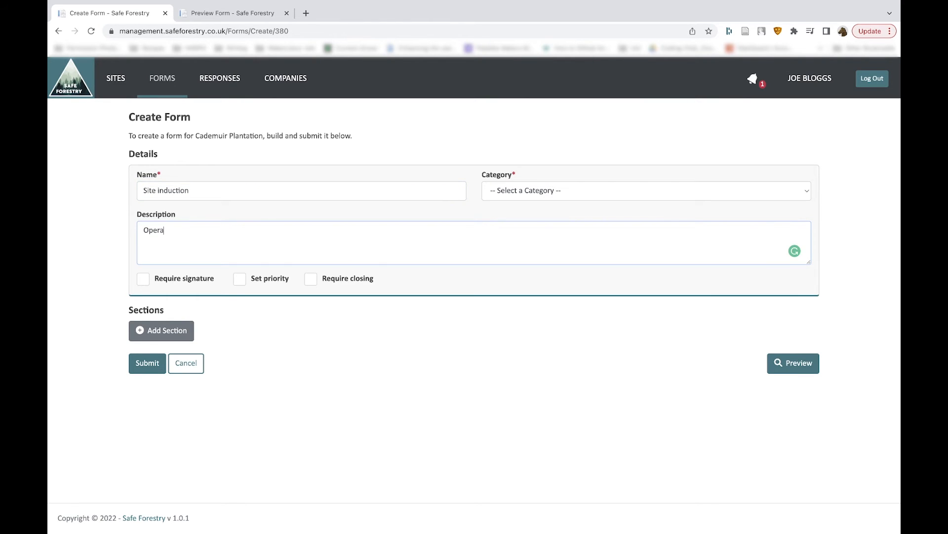
{"action": "type", "text": "tor site induction to be completed before comm"}
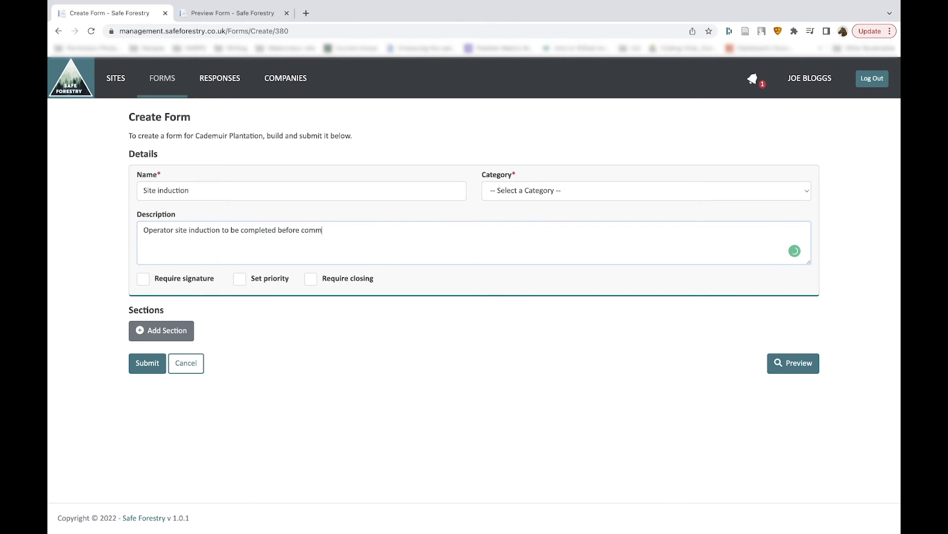
{"action": "type", "text": "encing any works on site"}
- Set the form's category to Check List and turn on Require signature
{"action": "left_click", "coordinate": [635, 191]}
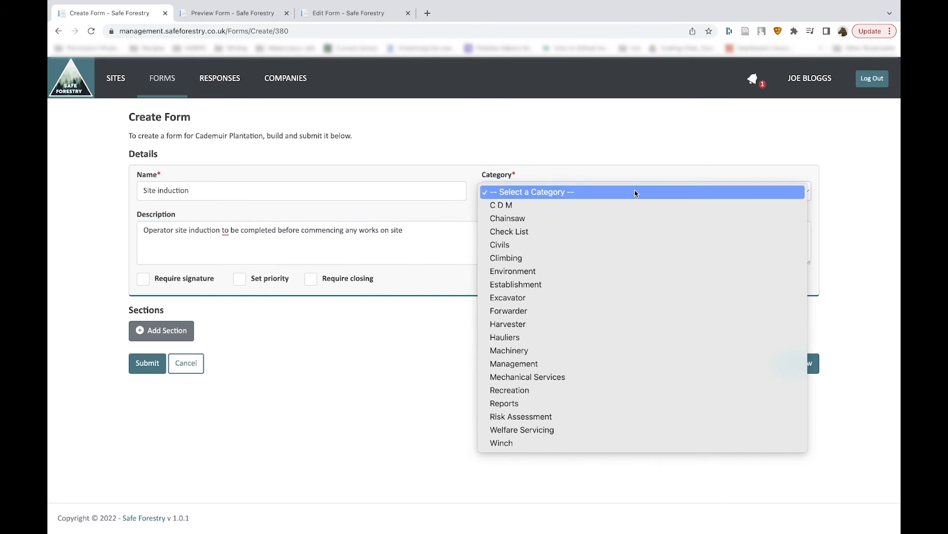
{"action": "left_click", "coordinate": [615, 233]}
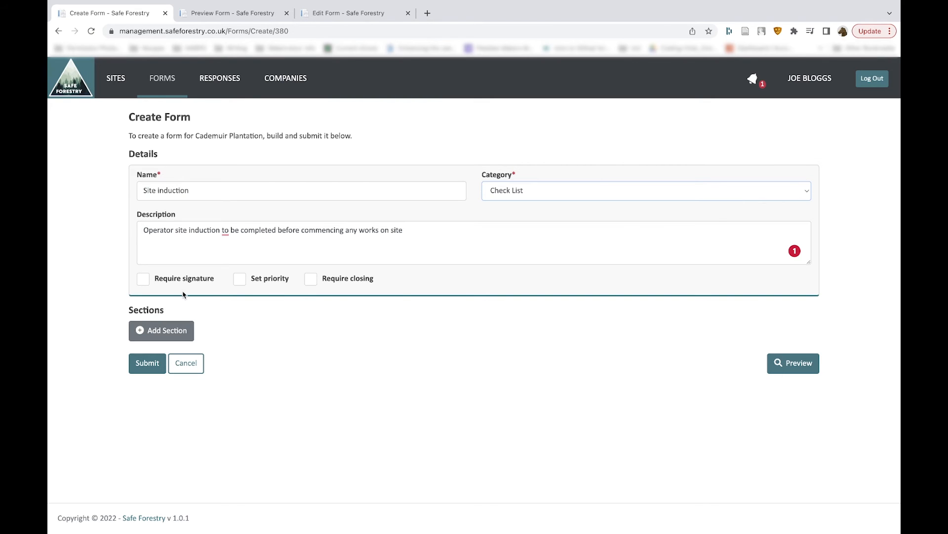
{"action": "left_click", "coordinate": [143, 280]}
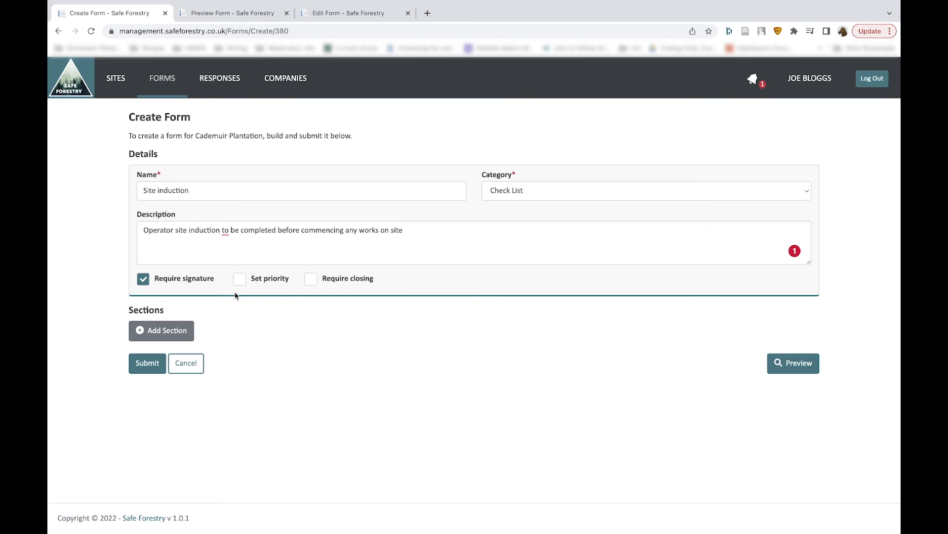
- Add a section to the form and name it Date completed
{"action": "left_click", "coordinate": [159, 333]}
{"action": "scroll", "coordinate": [158, 336], "scroll_direction": "down", "scroll_amount": 2}
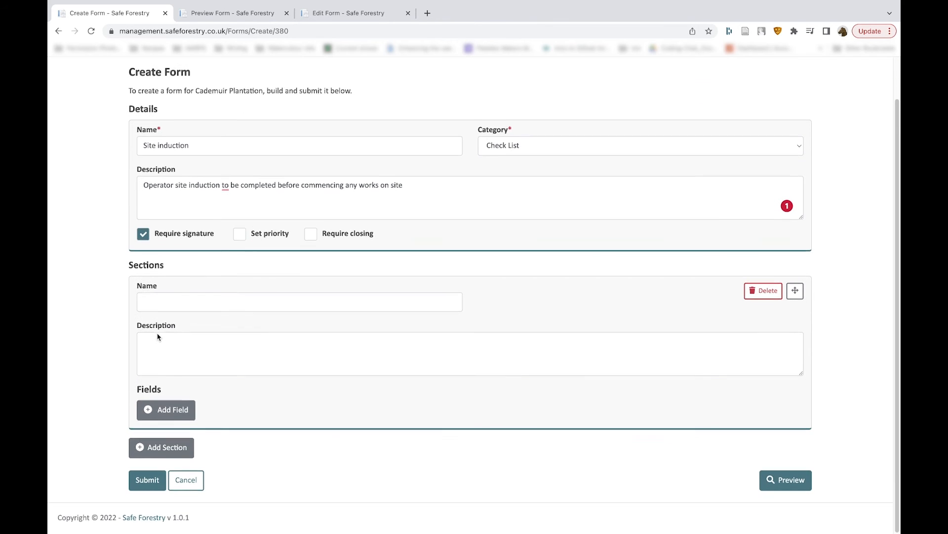
{"action": "left_click", "coordinate": [169, 306]}
{"action": "type", "text": "D"}
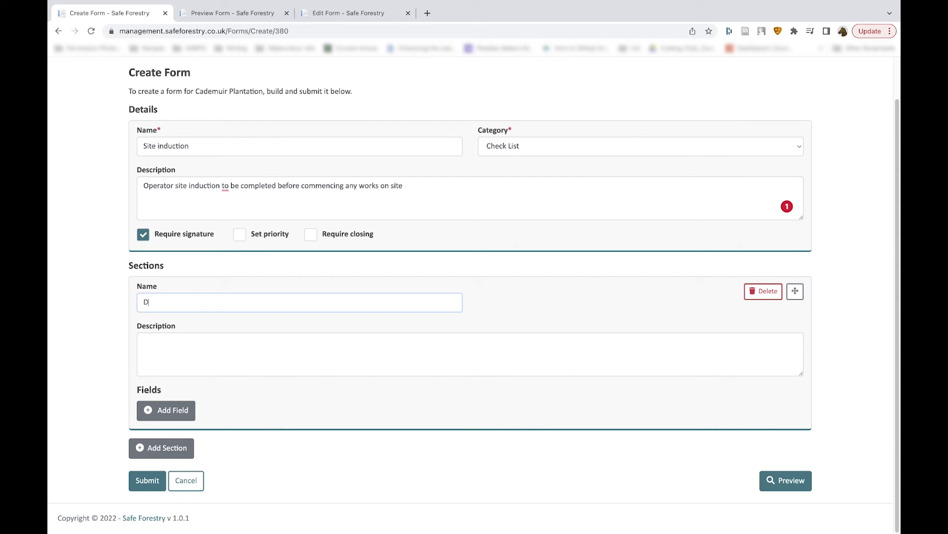
{"action": "type", "text": "ate completed"}
- Add a field to the section with the type Date and the text Date of induction
{"action": "left_click", "coordinate": [161, 410]}
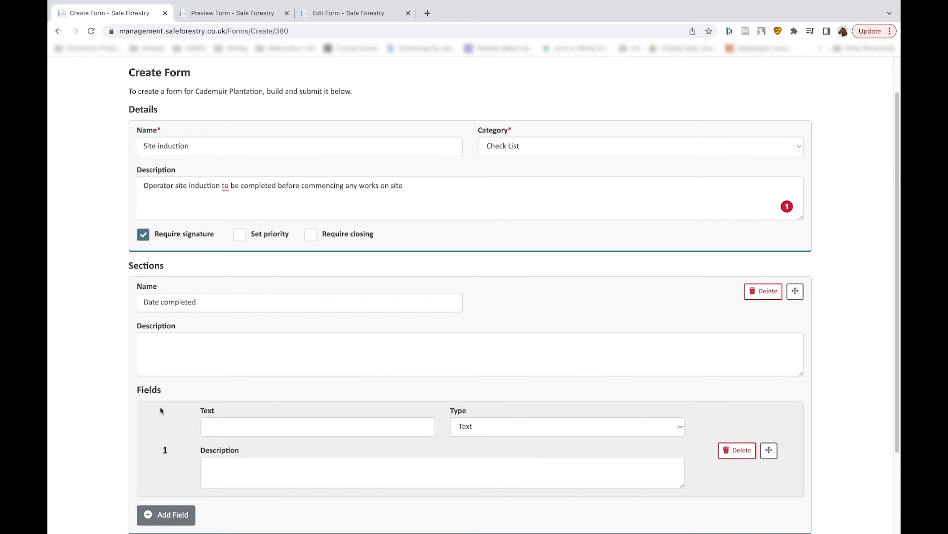
{"action": "scroll", "coordinate": [162, 410], "scroll_direction": "down", "scroll_amount": 2}
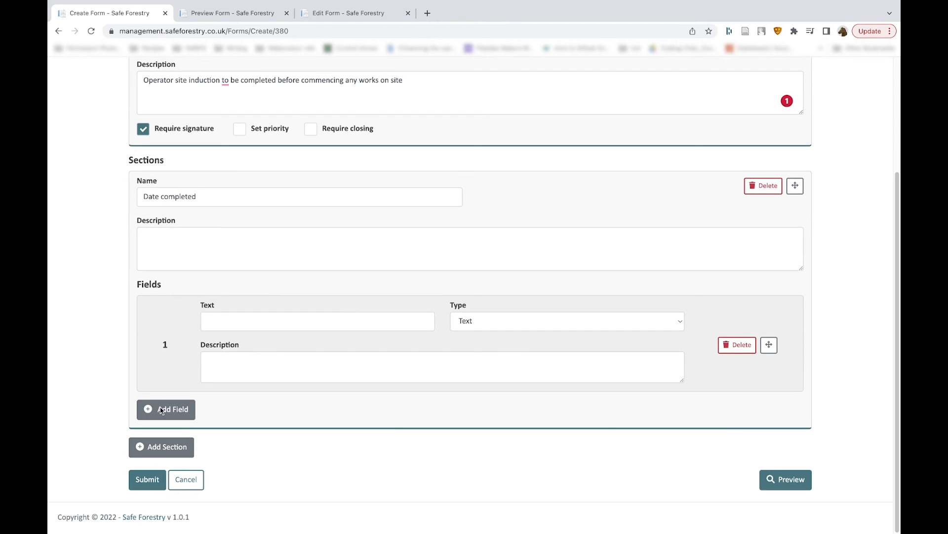
{"action": "left_click", "coordinate": [497, 328]}
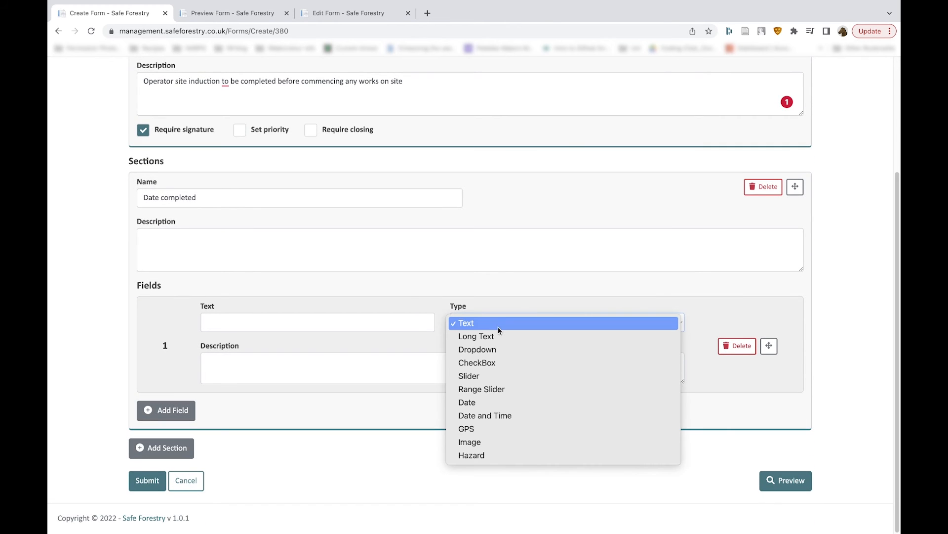
{"action": "left_click", "coordinate": [492, 403]}
{"action": "left_click", "coordinate": [359, 327]}
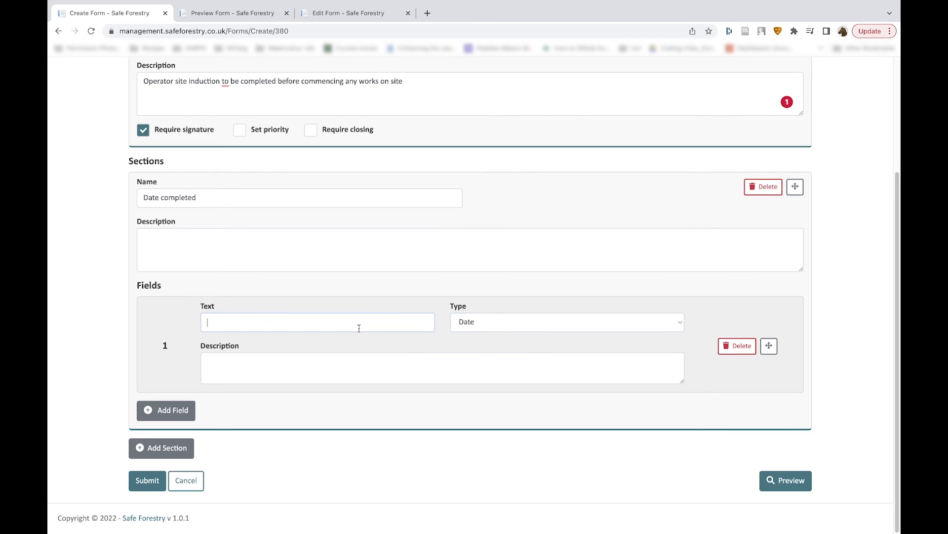
{"action": "type", "text": "Date of induction"}
- Add a second field with the text Aware of FWM Contact Details?, type CheckBox, and a first option YES
{"action": "left_click", "coordinate": [167, 409]}
{"action": "type", "text": "Aware of FWM Contact Details?"}
{"action": "left_click", "coordinate": [516, 326]}
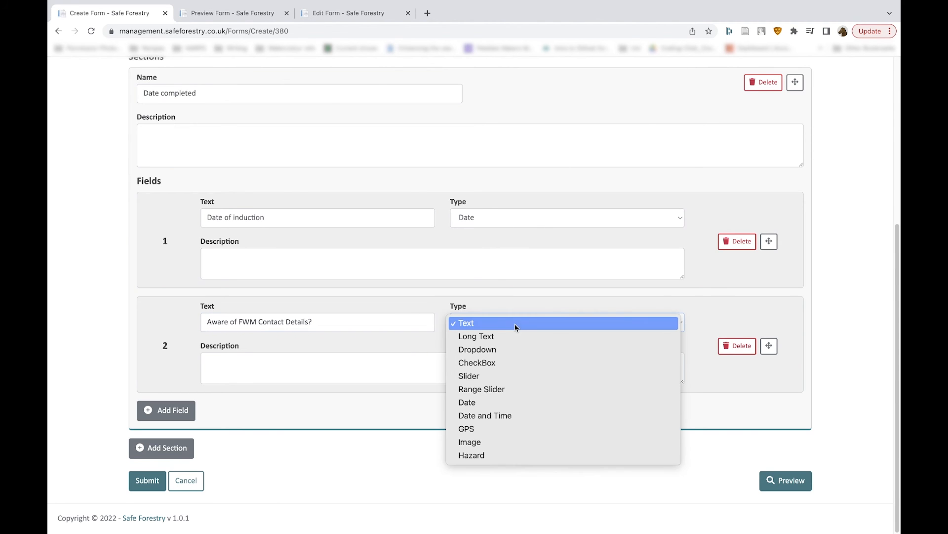
{"action": "left_click", "coordinate": [493, 368]}
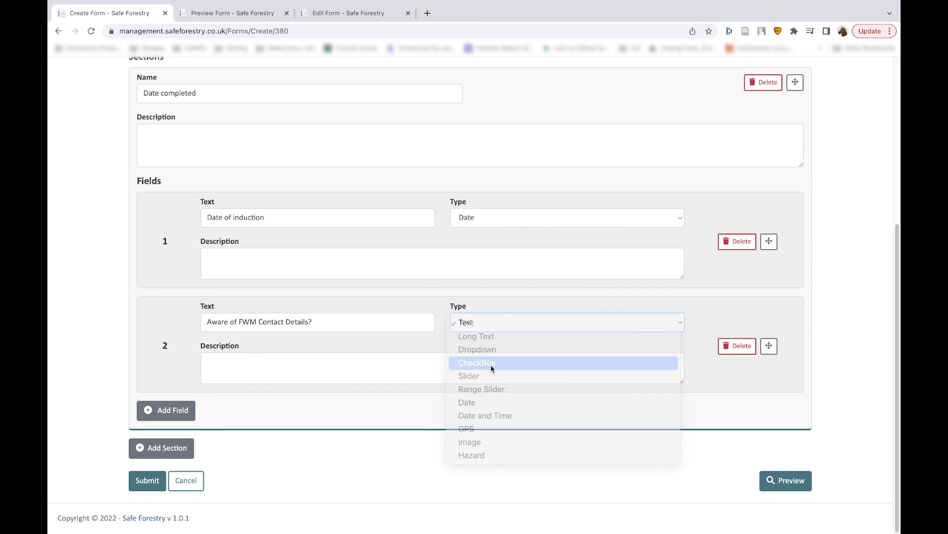
{"action": "left_click", "coordinate": [293, 394]}
{"action": "type", "text": "YES"}
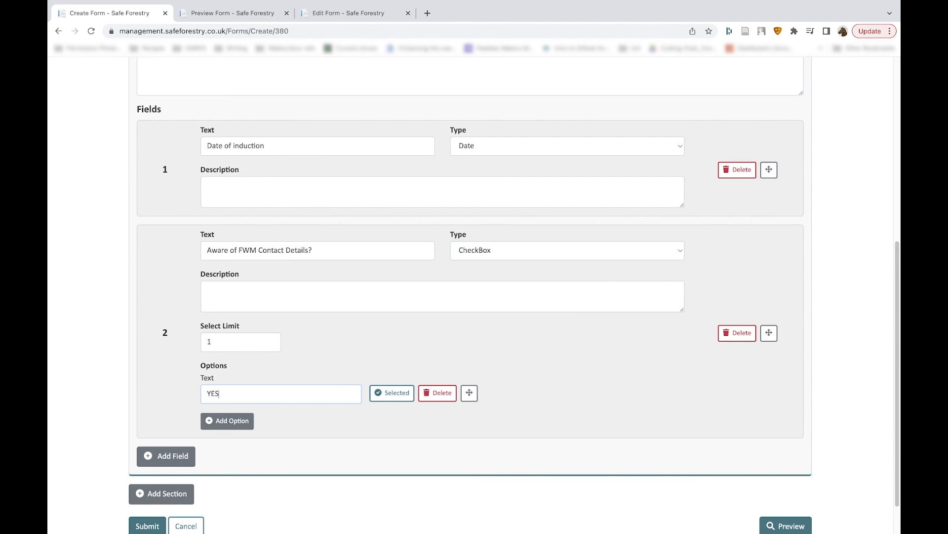
- Add the option NO (review before continuing) to the checkbox field and submit the form
{"action": "left_click", "coordinate": [243, 422]}
{"action": "left_click", "coordinate": [243, 423]}
{"action": "type", "text": "n 2 - Site specific documents"}
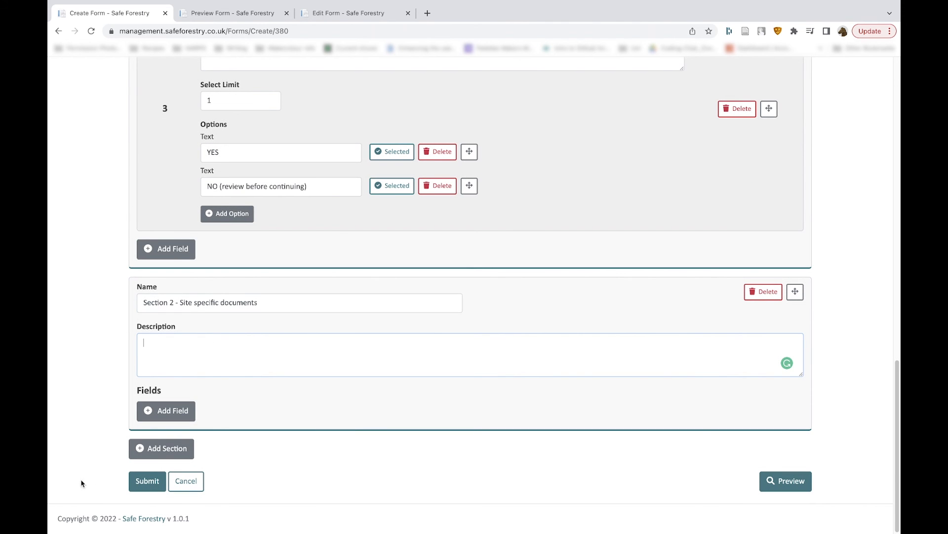
{"action": "left_click", "coordinate": [139, 482]}
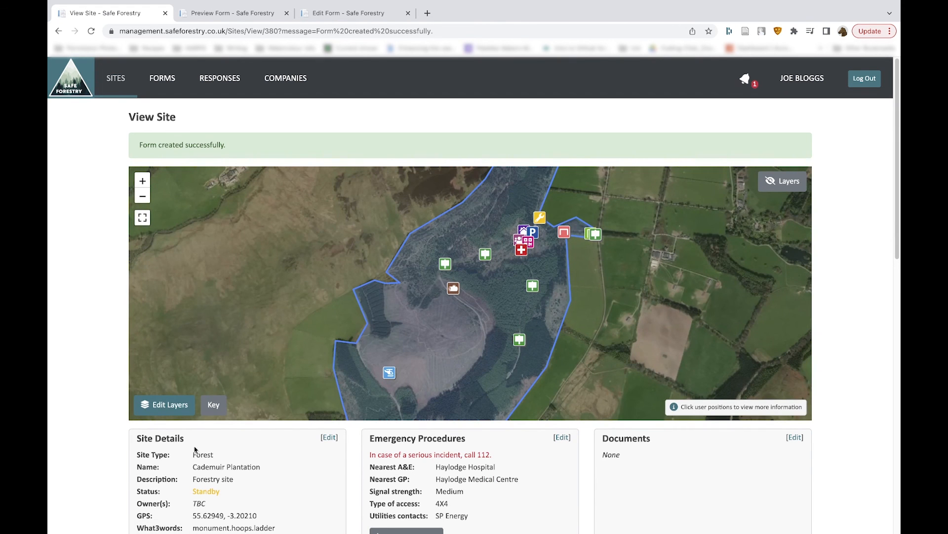
- Reopen the Site induction form from the site's forms list for editing and submit it again
{"action": "scroll", "coordinate": [267, 524], "scroll_direction": "down", "scroll_amount": 10}
{"action": "scroll", "coordinate": [263, 529], "scroll_direction": "down", "scroll_amount": 1}
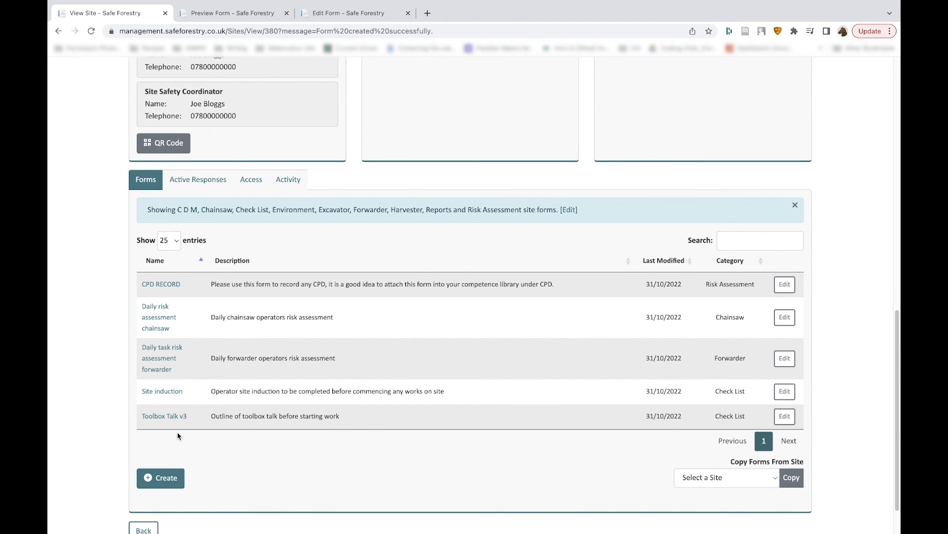
{"action": "left_click", "coordinate": [784, 392]}
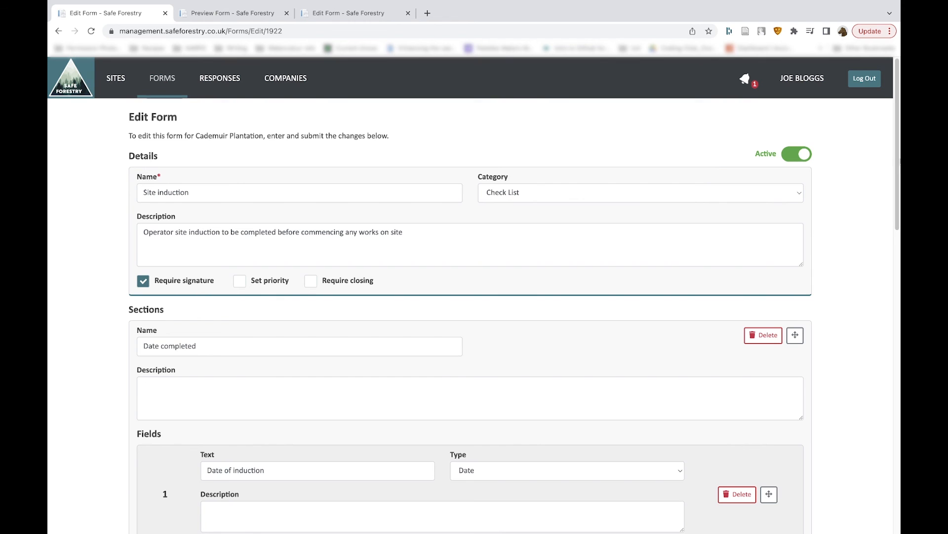
{"action": "scroll", "coordinate": [683, 274], "scroll_direction": "down", "scroll_amount": 15}
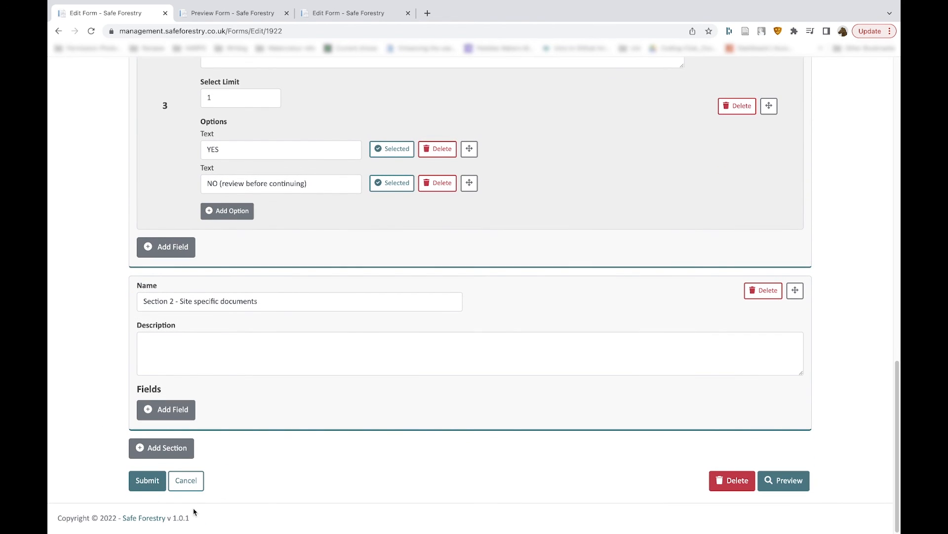
{"action": "left_click", "coordinate": [152, 486]}
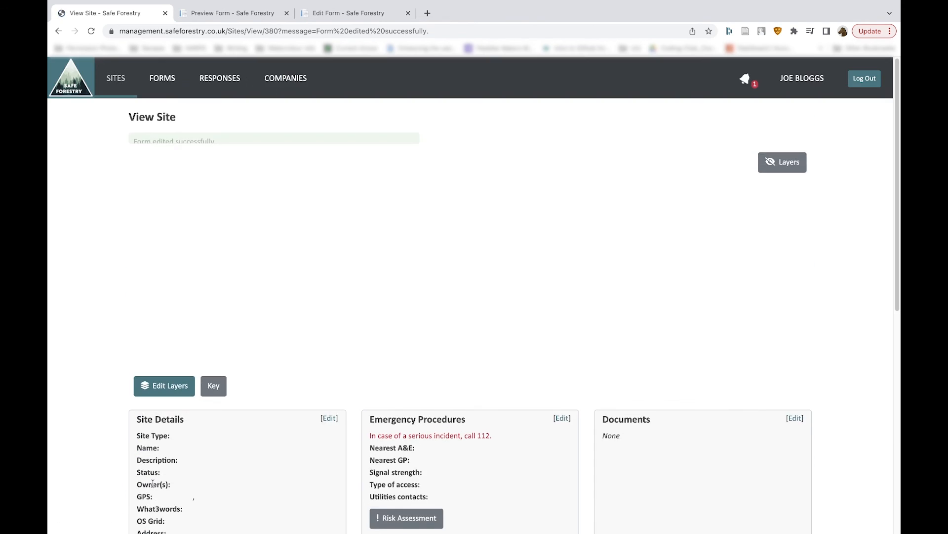